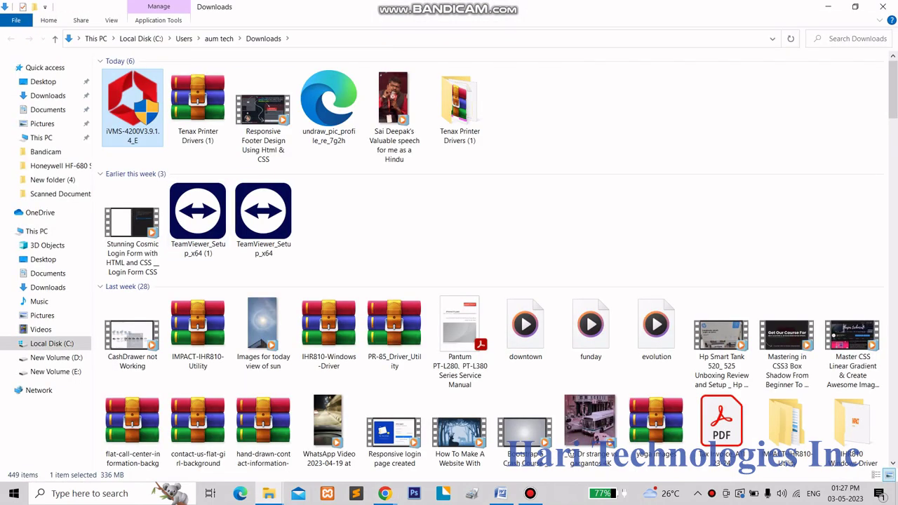
left_click(827, 7)
left_click(829, 7)
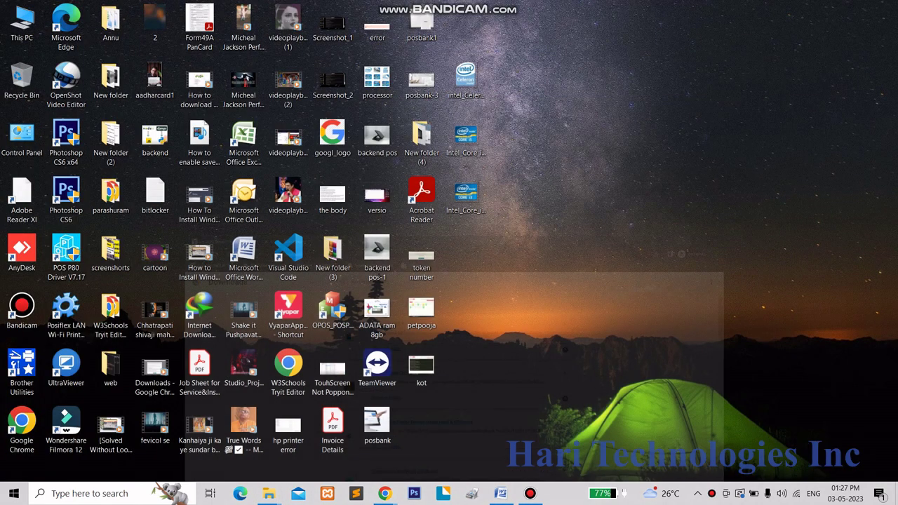
mouse_move(269, 493)
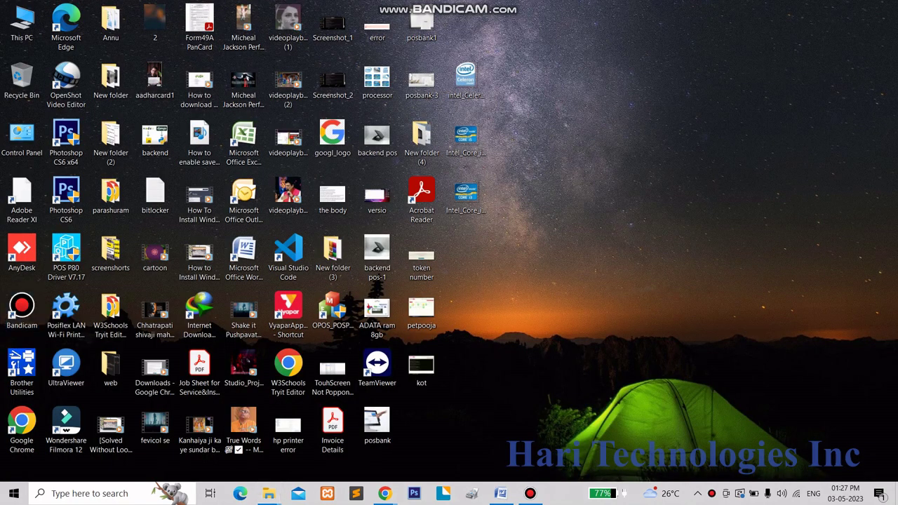
left_click(501, 493)
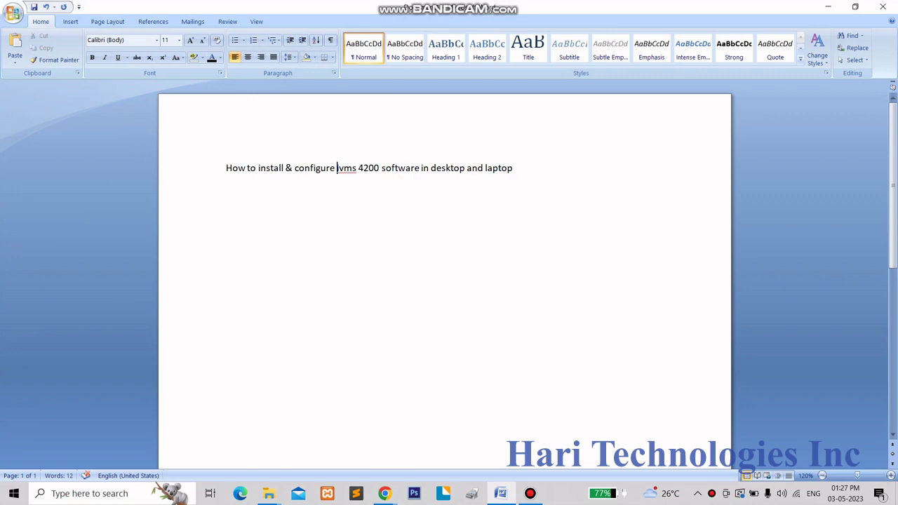
left_click(827, 7)
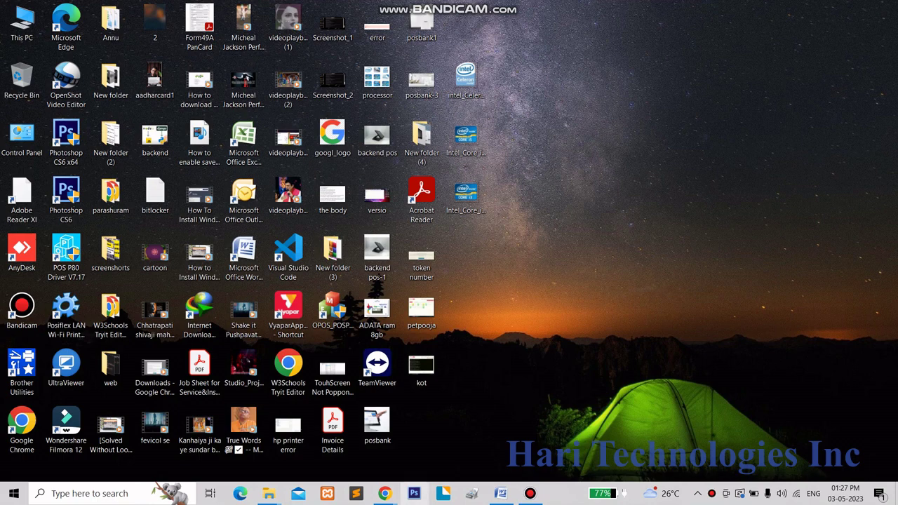
Step: Run the iVMS-4200V3.9.1.4_E installer from the Downloads folder as administrator and clear the folder window out of the way
mouse_move(269, 493)
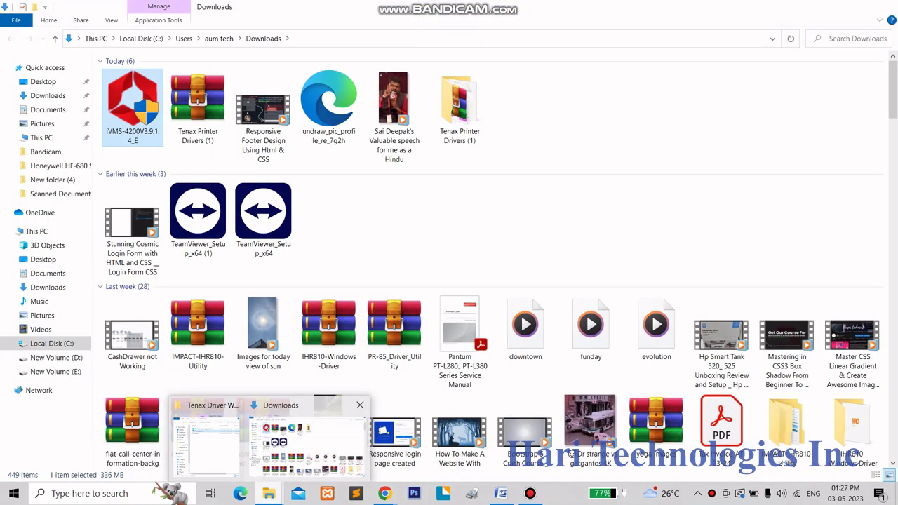
left_click(311, 440)
left_click(133, 106)
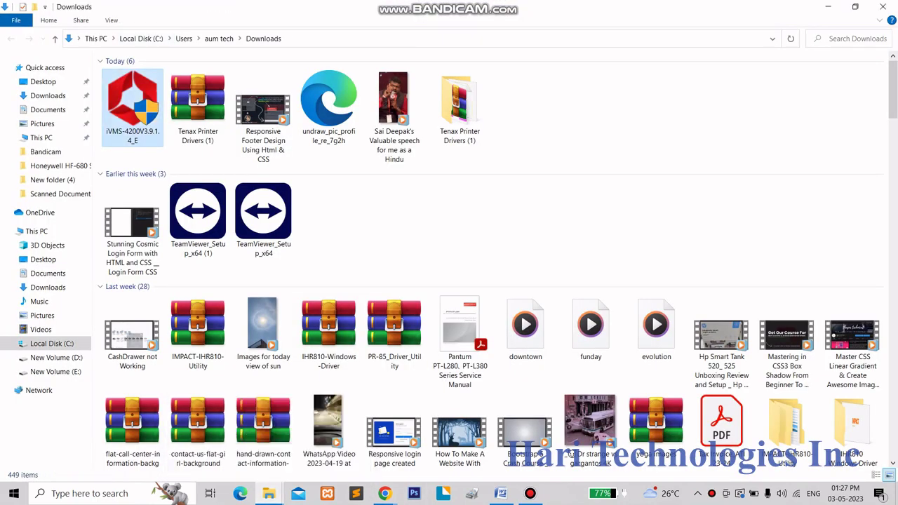
right_click(136, 99)
left_click(188, 122)
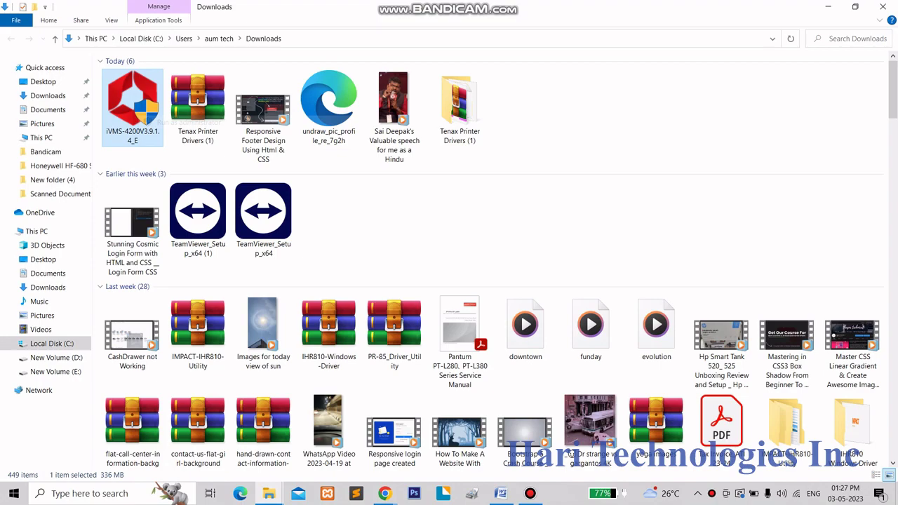
key("alt+y")
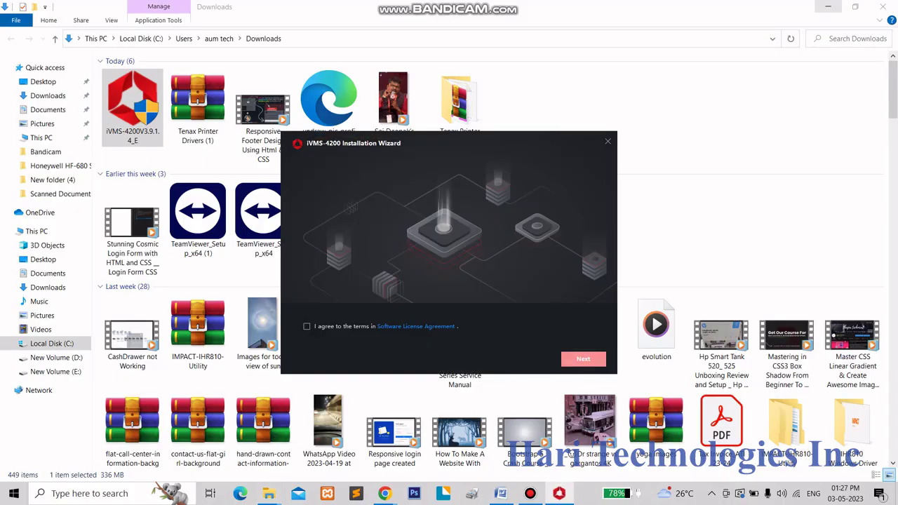
left_click(828, 7)
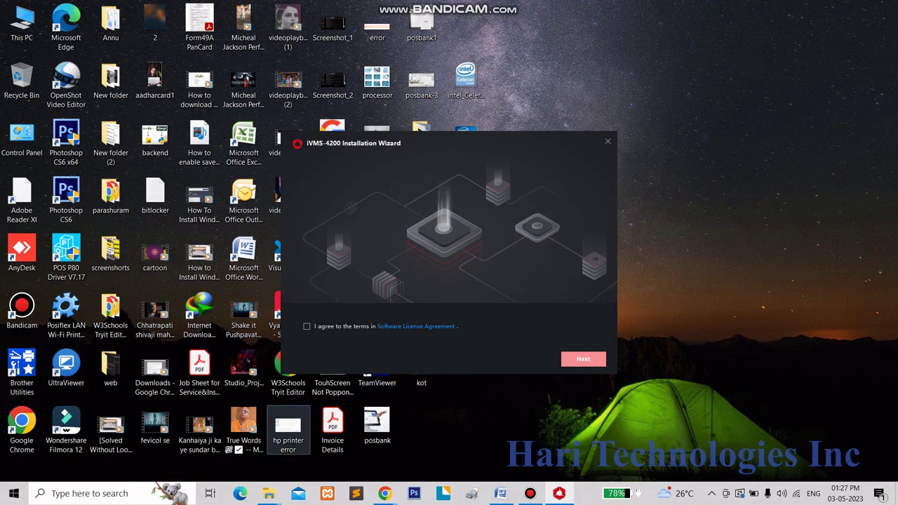
Step: Install iVMS-4200 with the default features and folder, accepting the license terms and keeping the desktop icon and client launch options
left_click(306, 326)
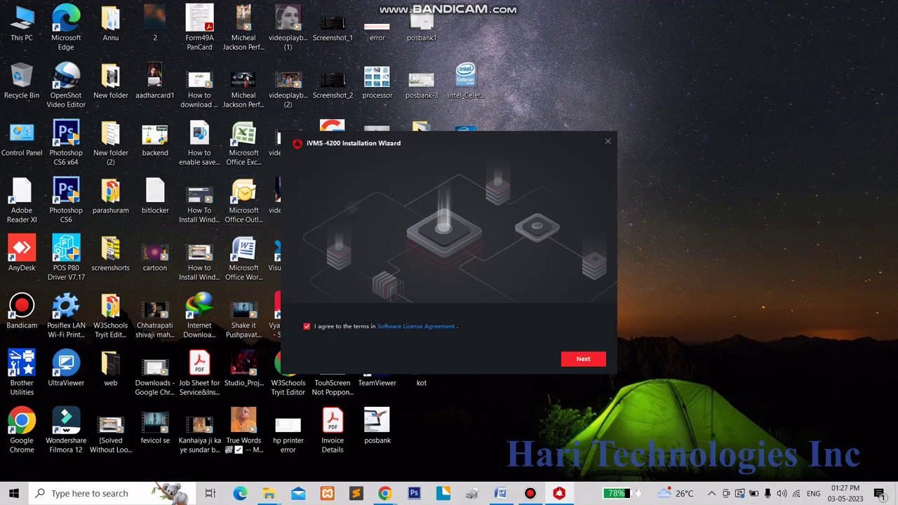
left_click(583, 358)
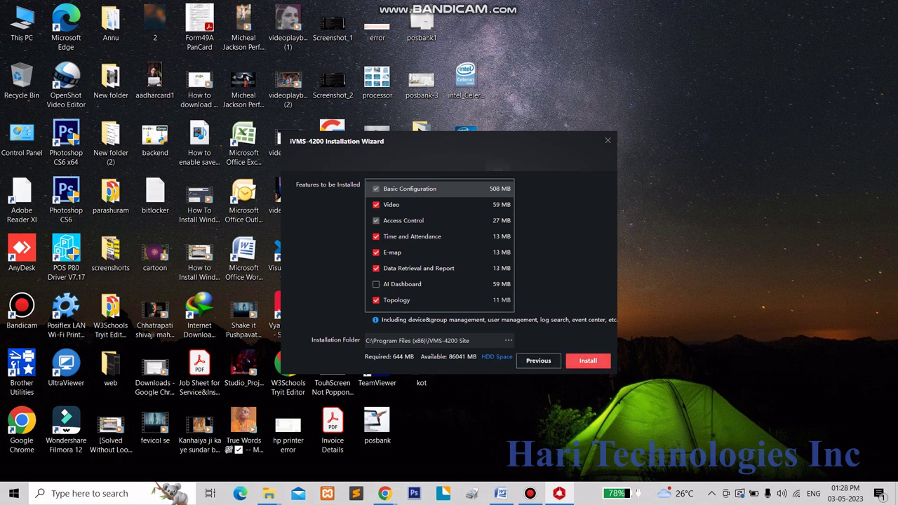
left_click(588, 361)
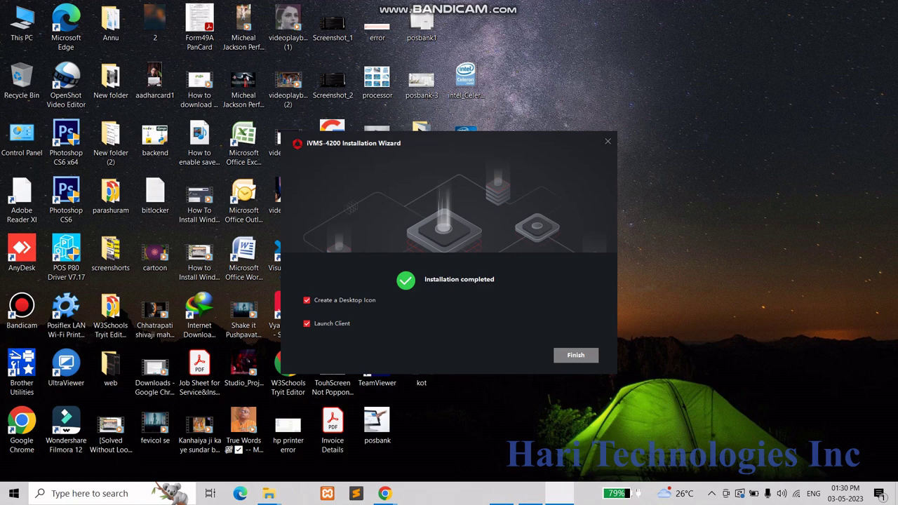
left_click(575, 355)
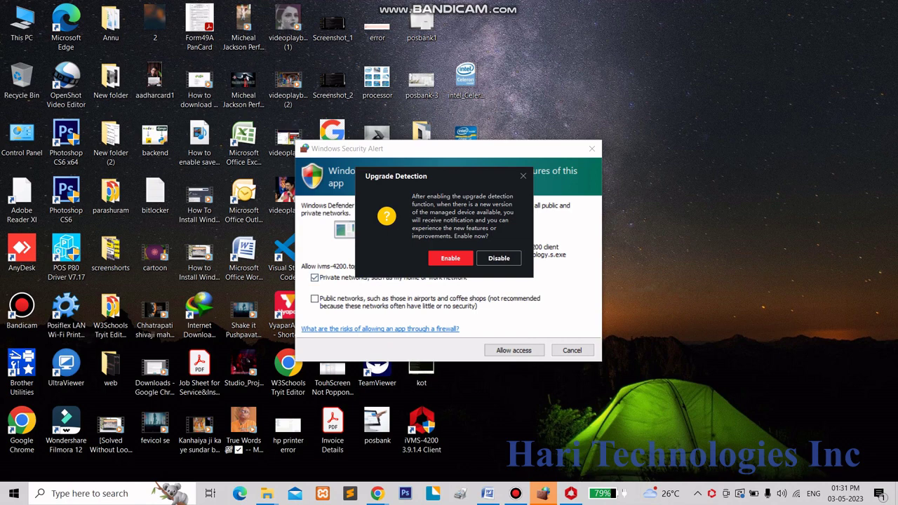
Step: Disable upgrade detection and allow ivms-4200.topology.s through the firewall on both private and public networks
left_click(499, 258)
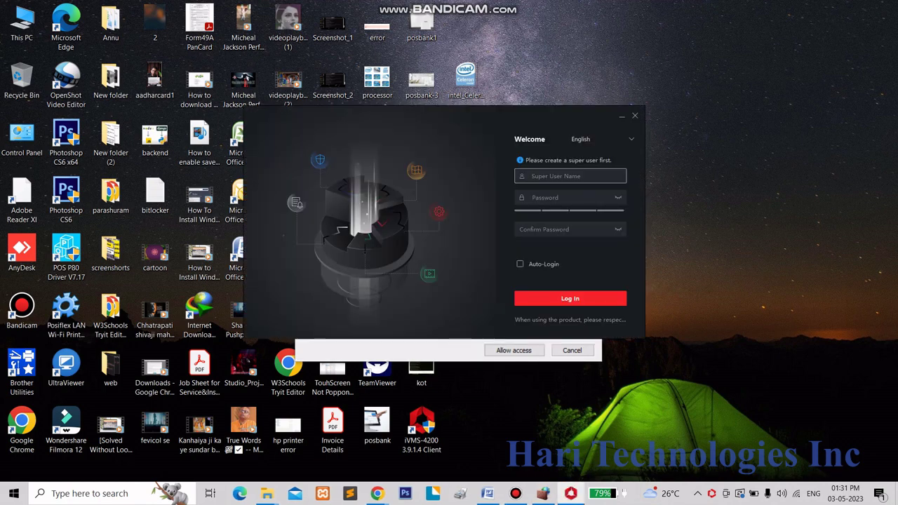
left_click(314, 298)
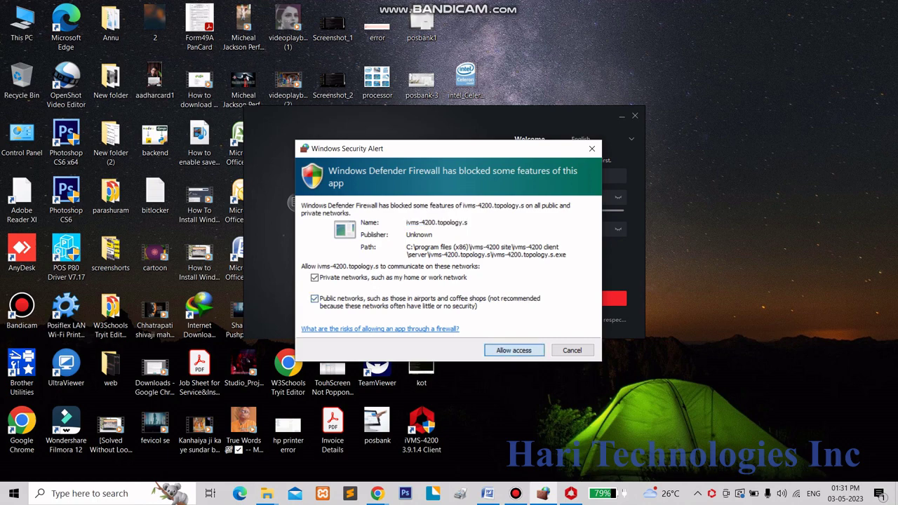
left_click(514, 350)
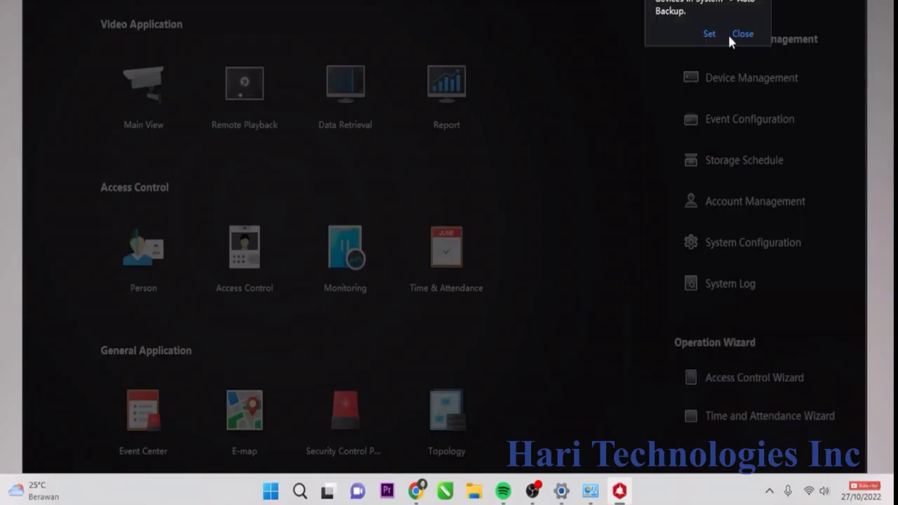
Step: Dismiss the auto backup prompt and look at the admin user's permissions in Account Management
left_click(732, 36)
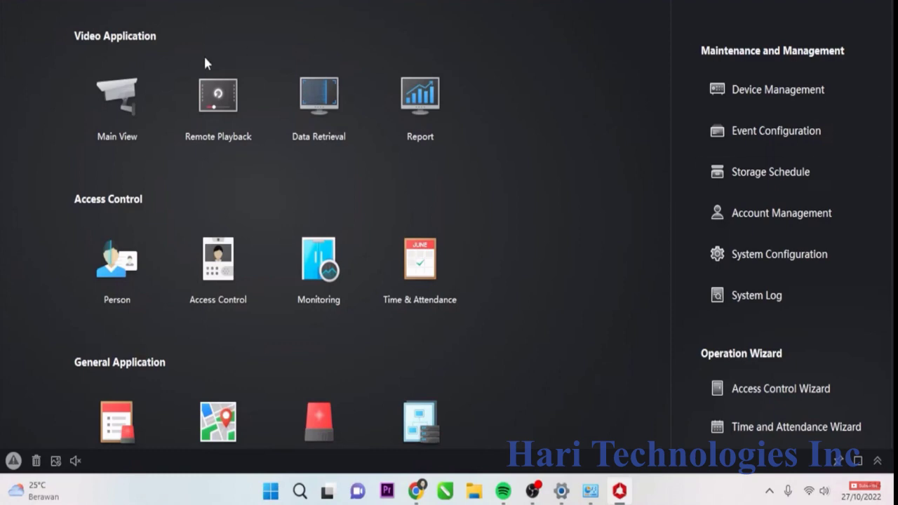
left_click(788, 90)
left_click(146, 110)
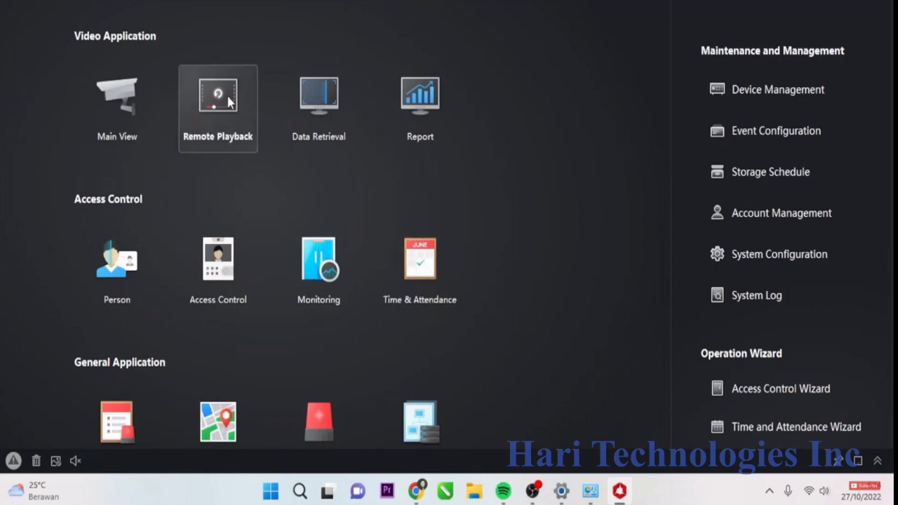
left_click(777, 212)
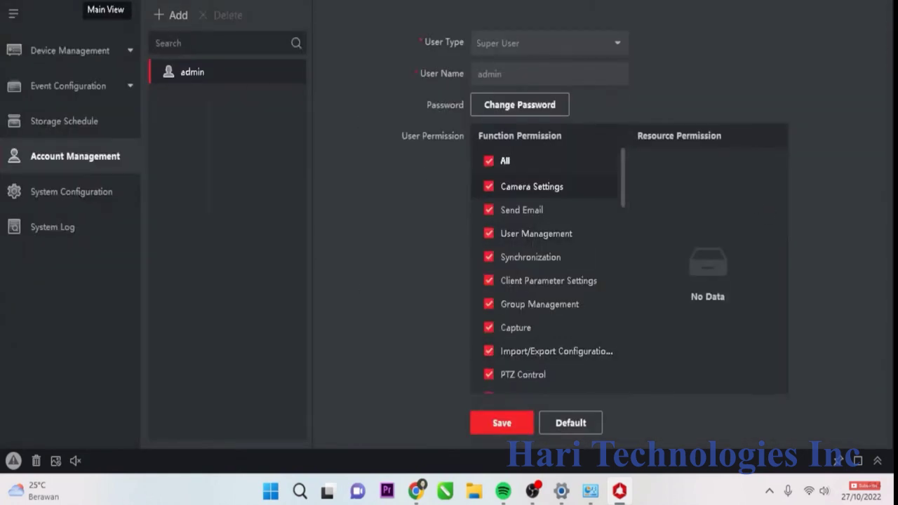
left_click(77, 10)
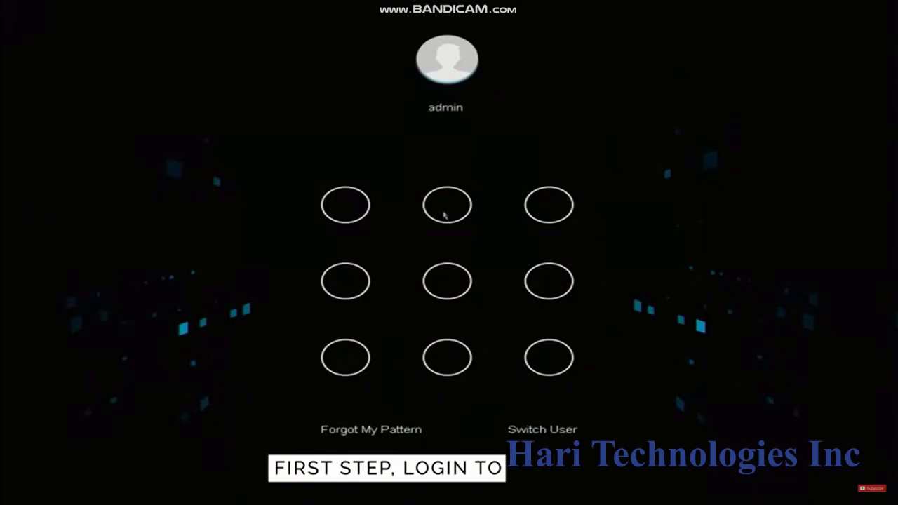
Step: Log in to the HVR as admin by drawing the unlock pattern, and open its system configuration
mouse_move(446, 206)
left_mouse_down()
mouse_move(437, 343)
mouse_move(445, 357)
mouse_move(540, 358)
left_mouse_up()
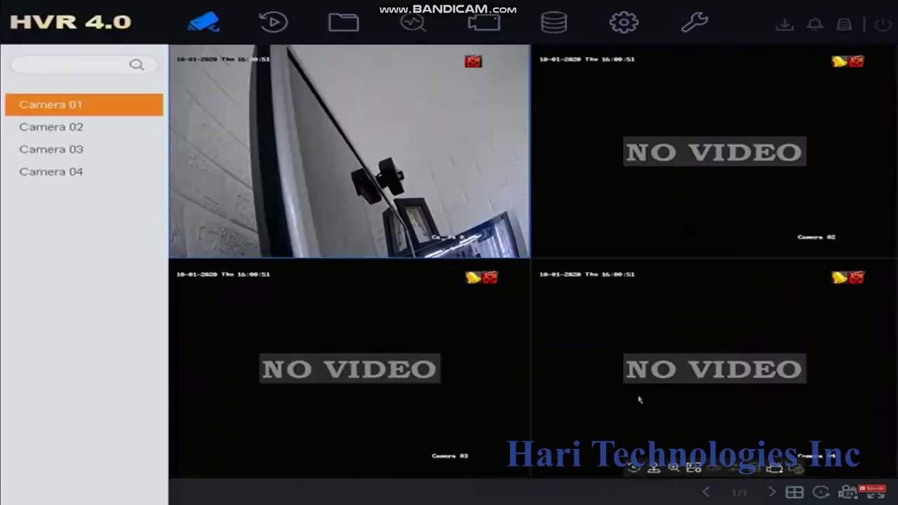
left_click(631, 24)
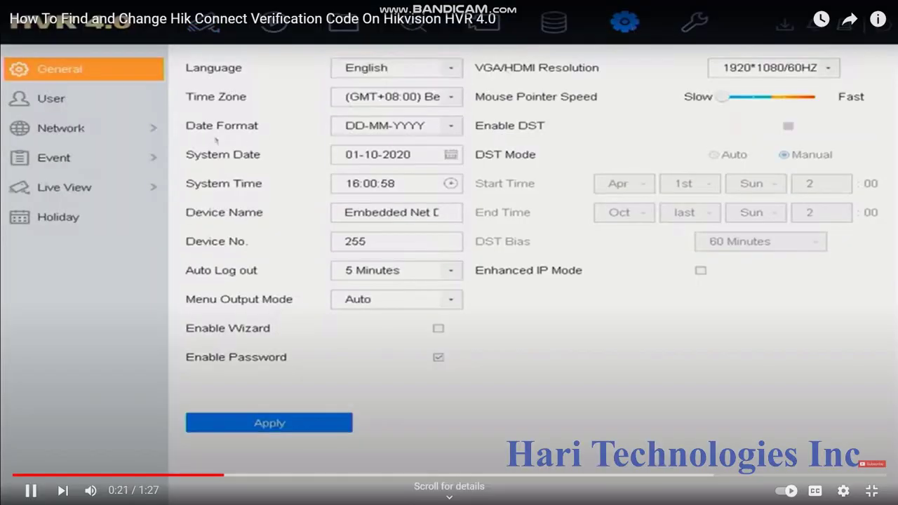
Step: Play and pause the Hik-Connect verification code video through the TCP/IP and Advanced network settings up to Platform Access
key("space")
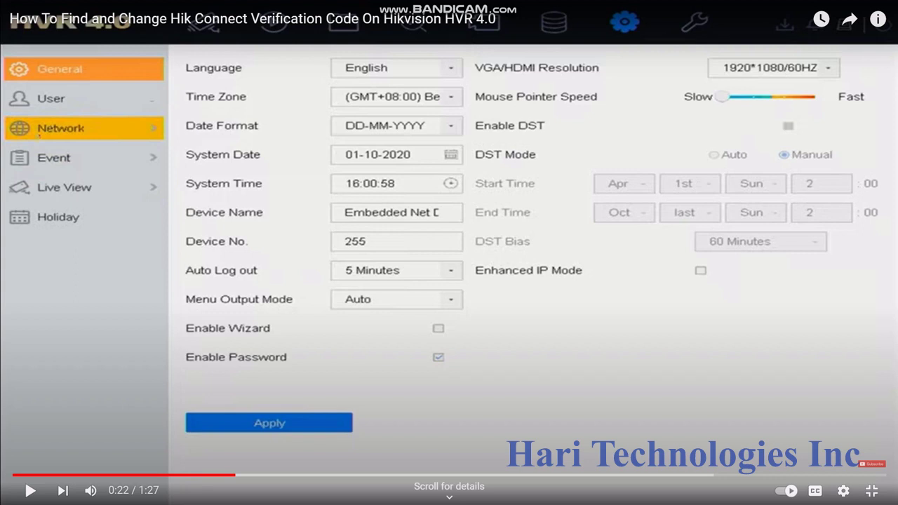
key("space")
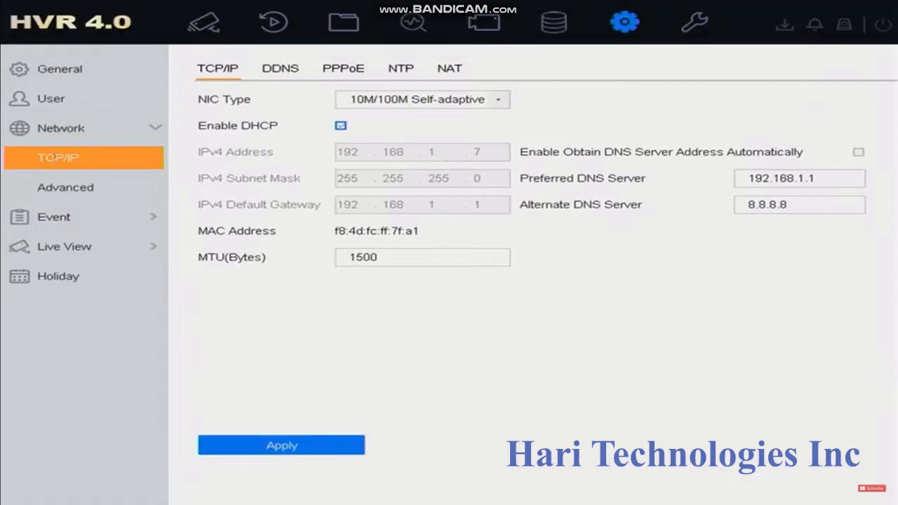
key("space")
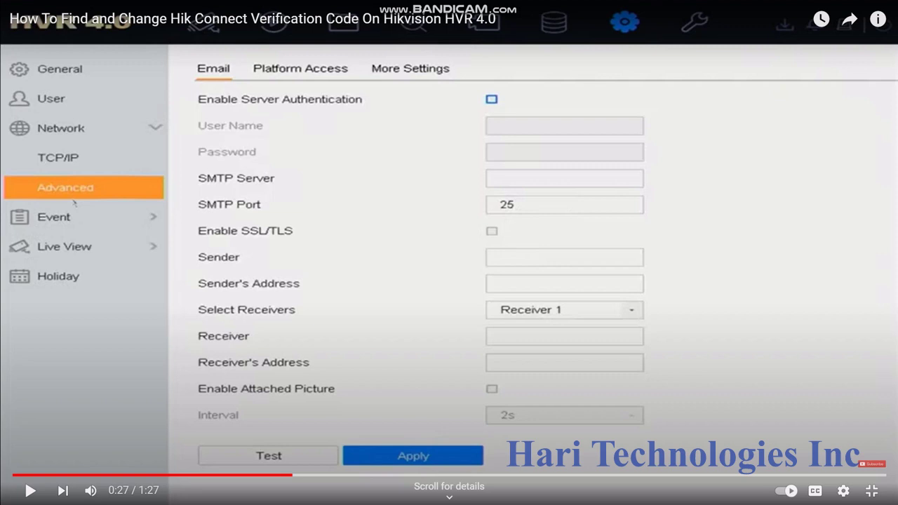
key("space")
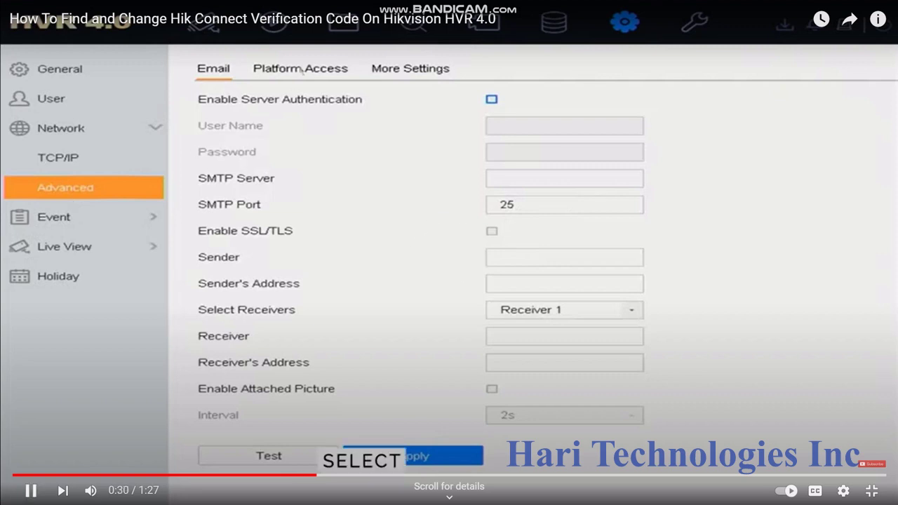
key("space")
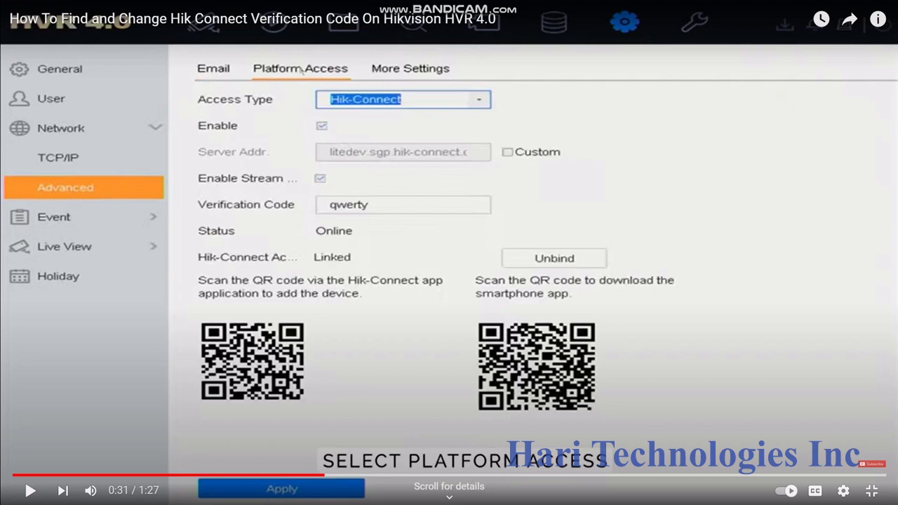
key("space")
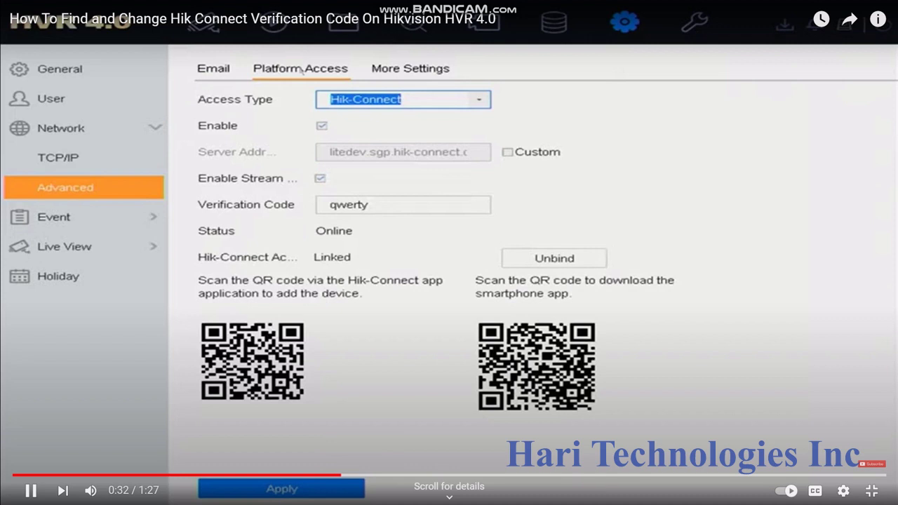
key("space")
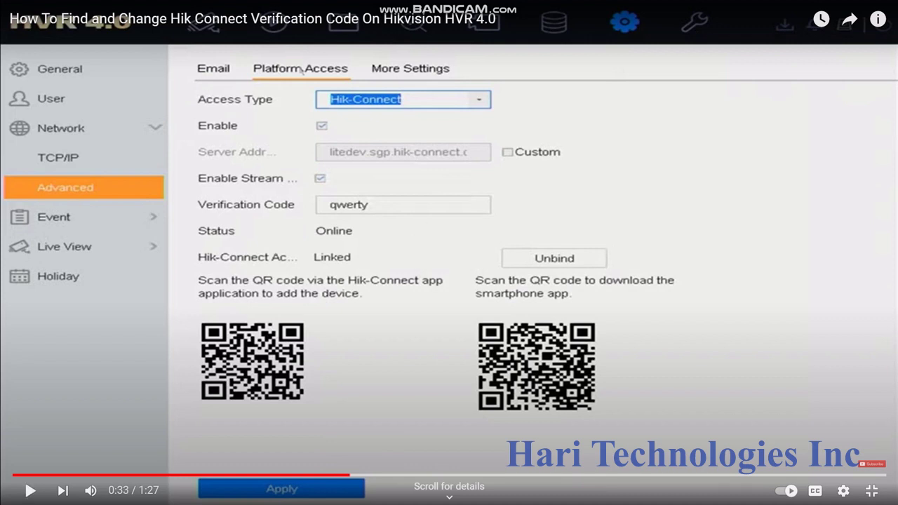